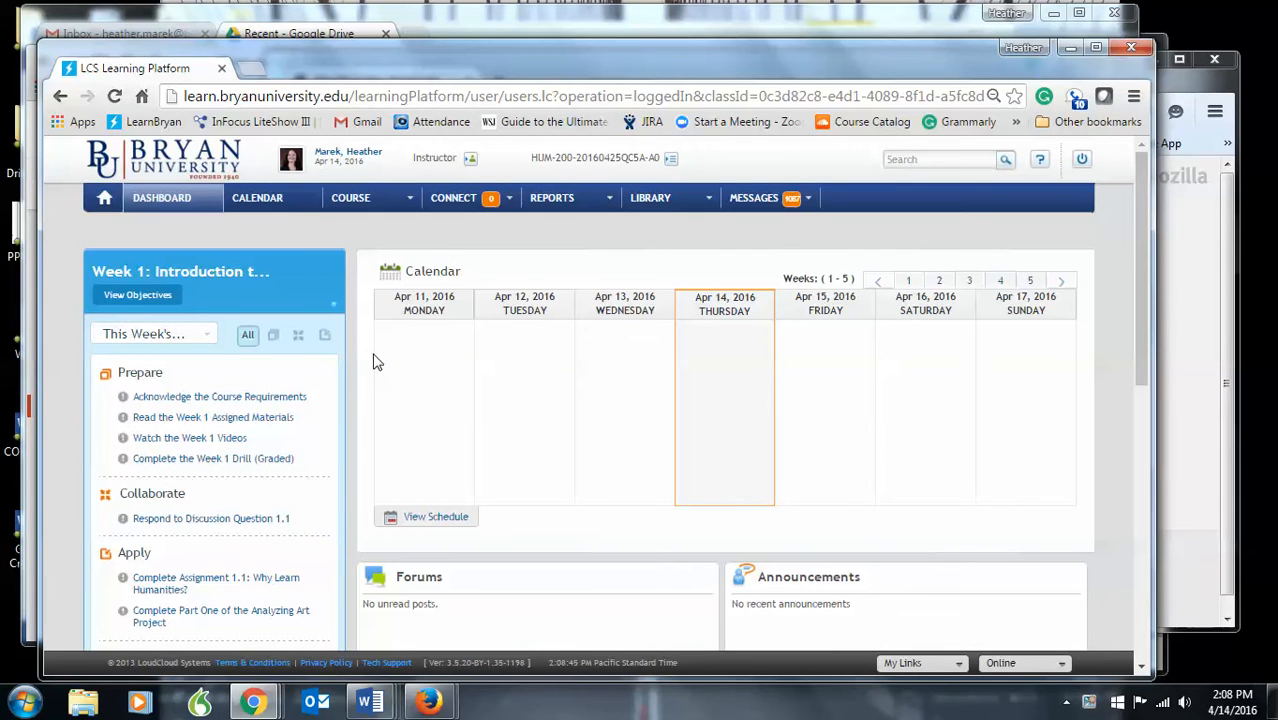
- Open the Week 1 Drill (Graded) quiz from the course dashboard, review its description and open the quiz preview
left_click(265, 460)
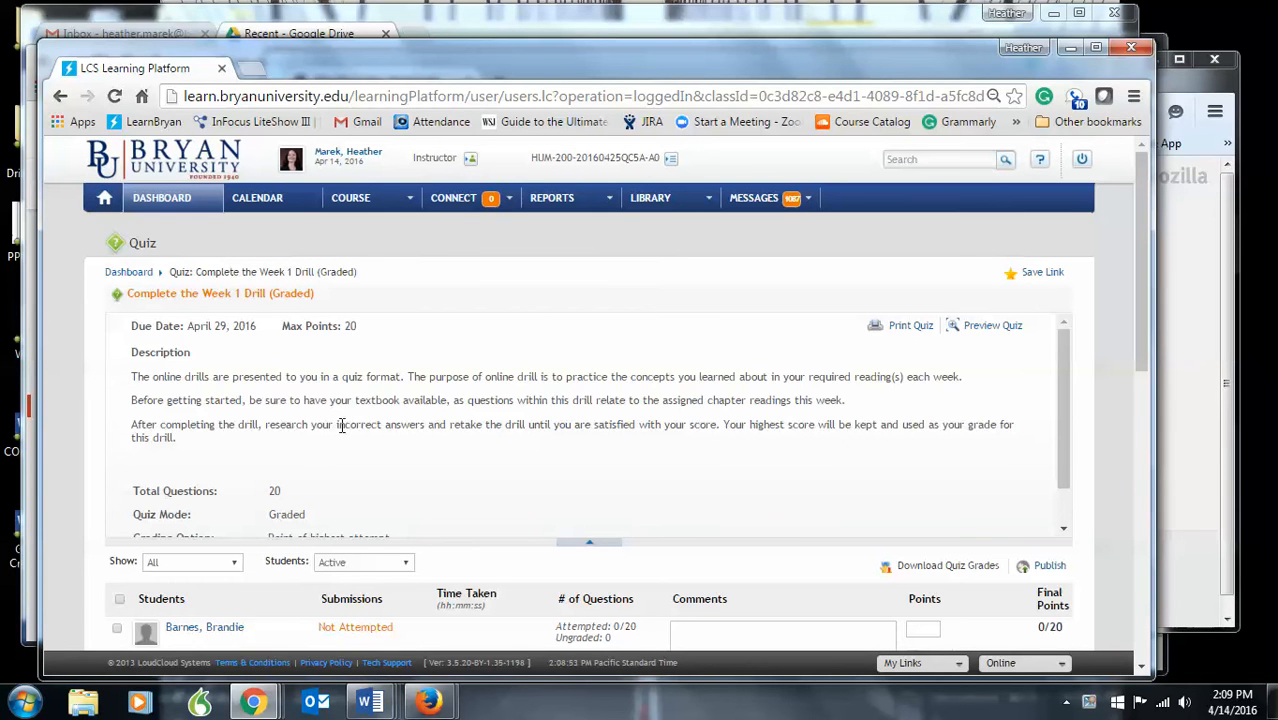
scroll(338, 428, "down", 1)
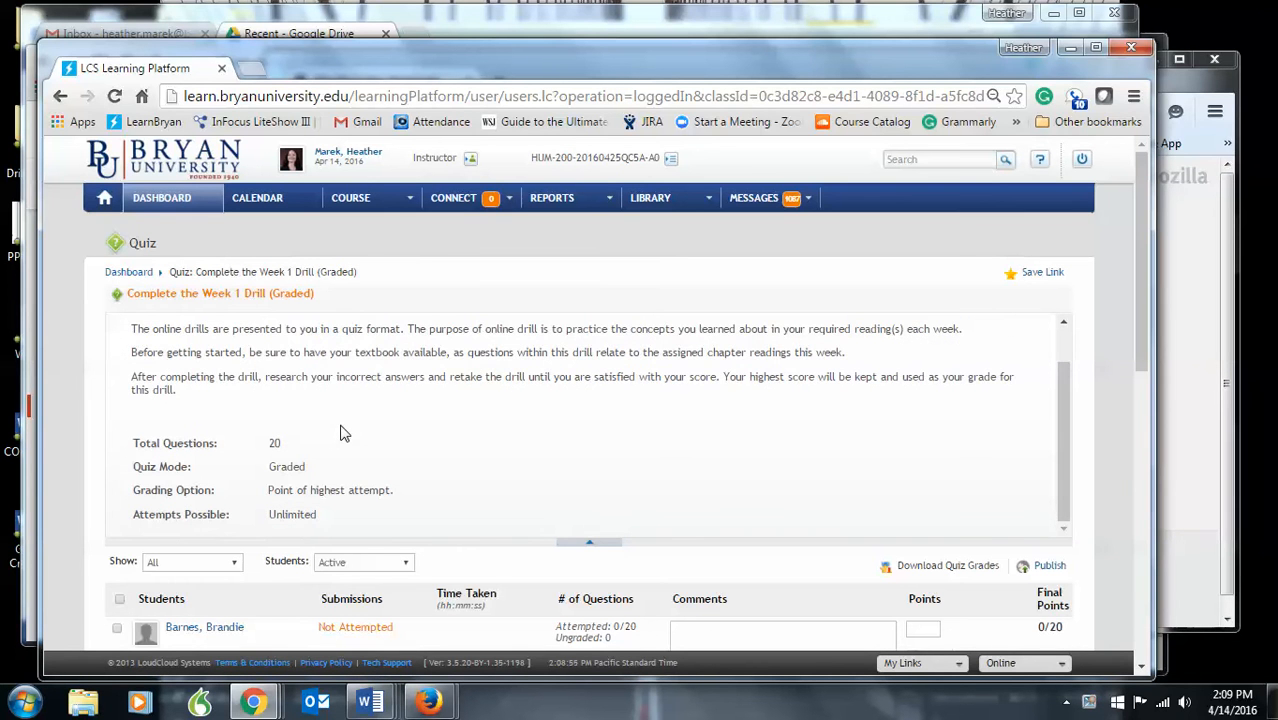
scroll(470, 455, "down", 2)
scroll(470, 455, "up", 3)
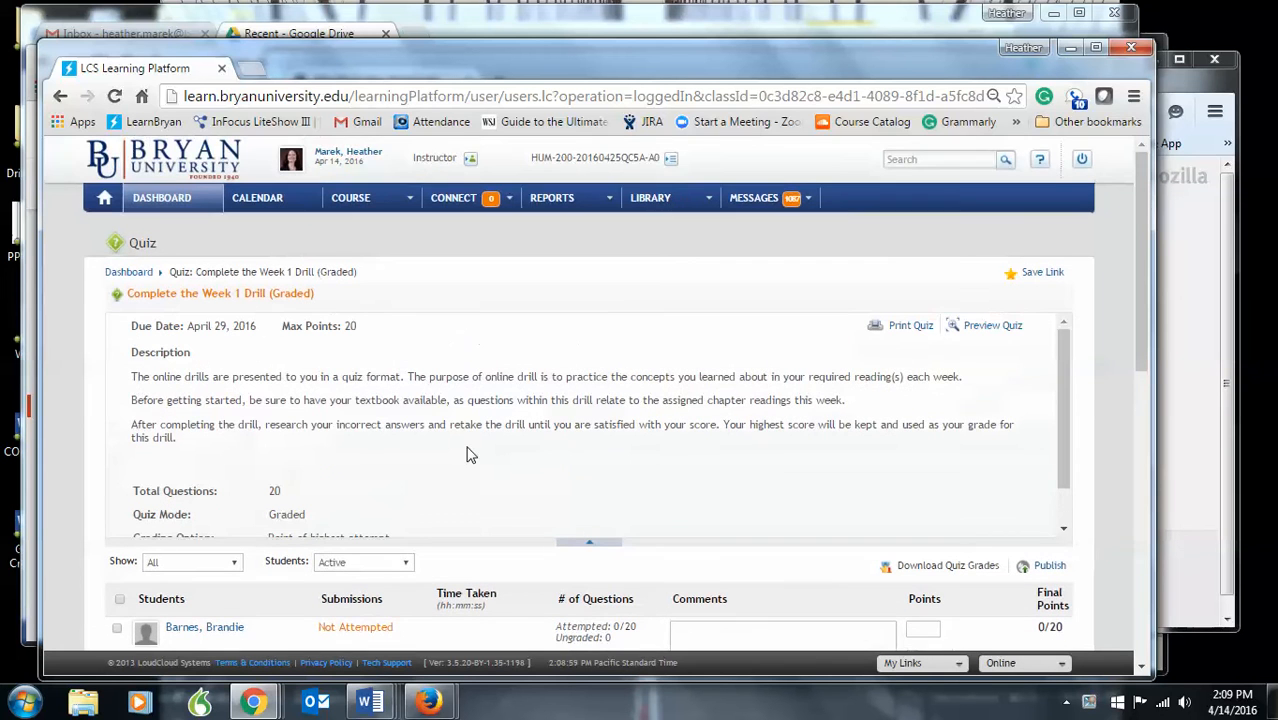
left_click(982, 330)
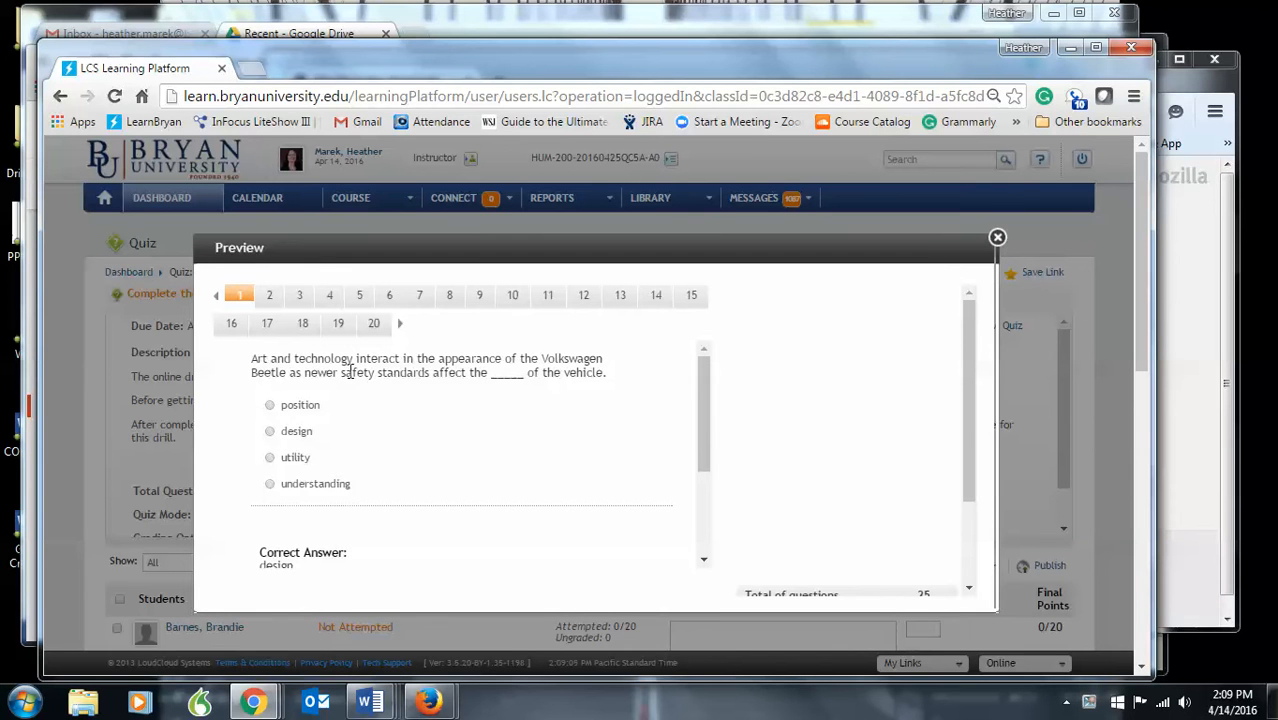
- Switch to Firefox, open the LCS Learning Platform and go to the HUM-200 Humanities, Arts, and Culture class
mouse_move(447, 703)
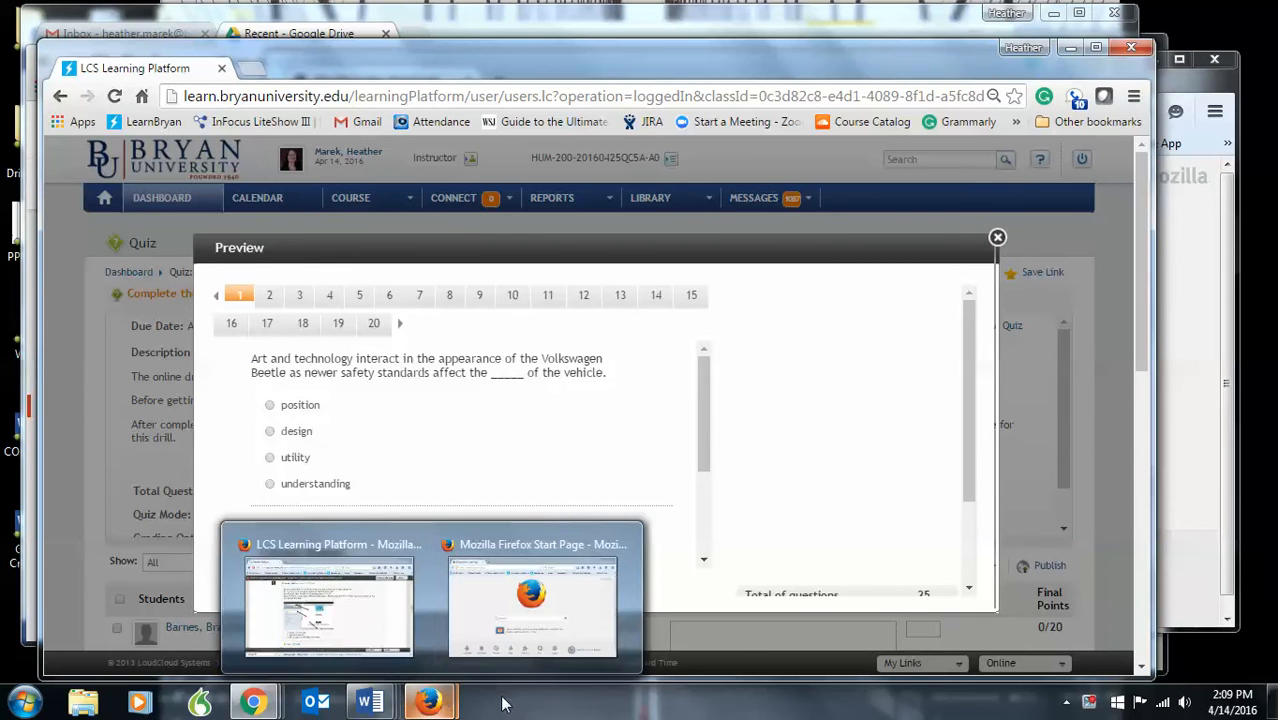
left_click(1175, 268)
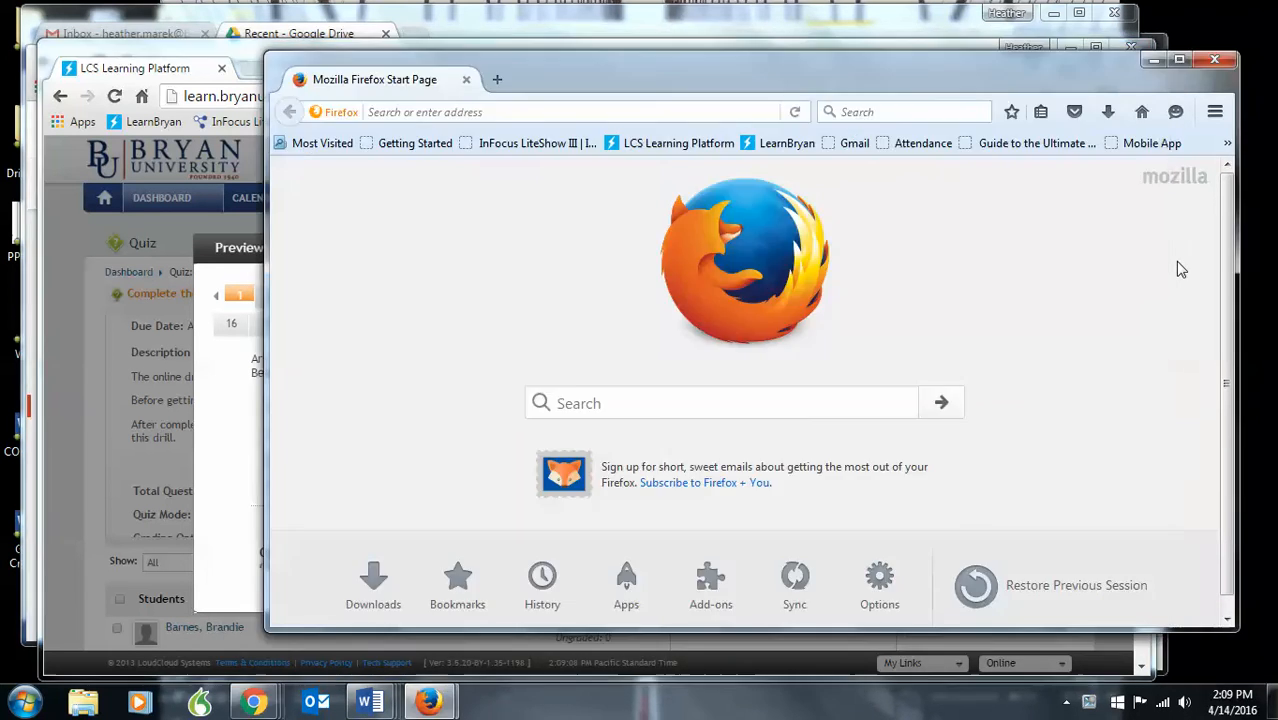
left_click(640, 145)
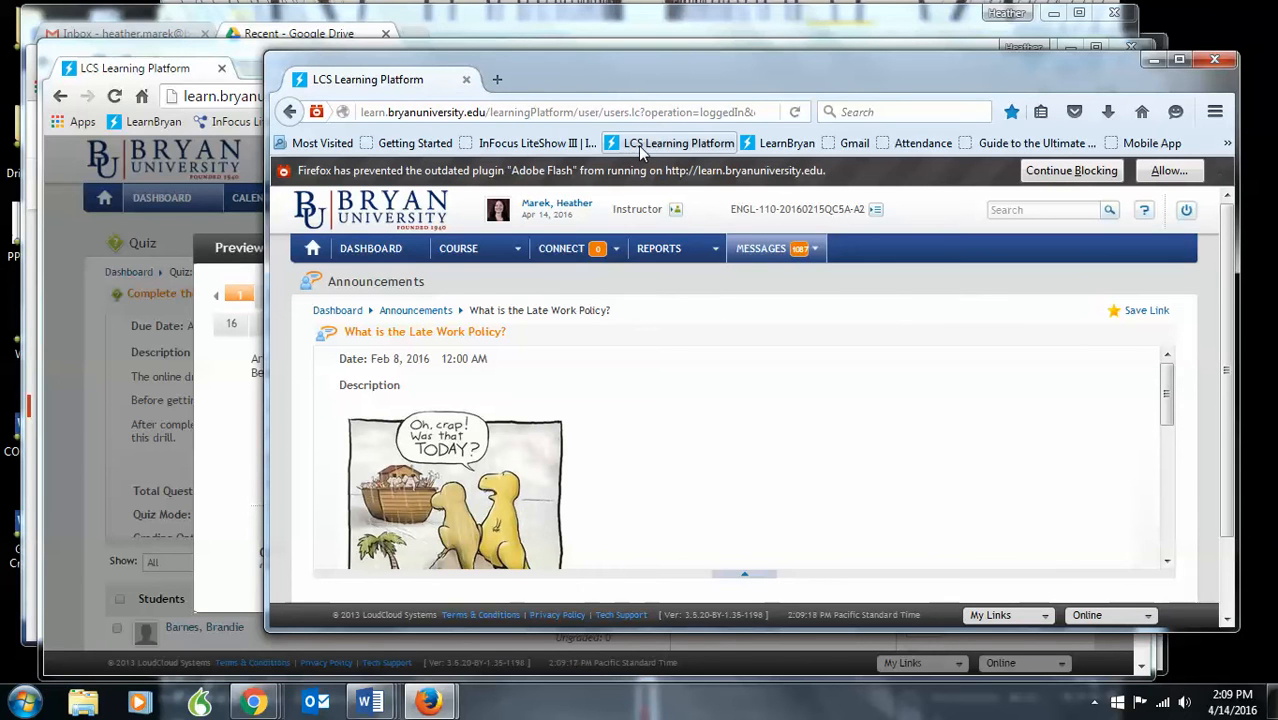
left_click(316, 252)
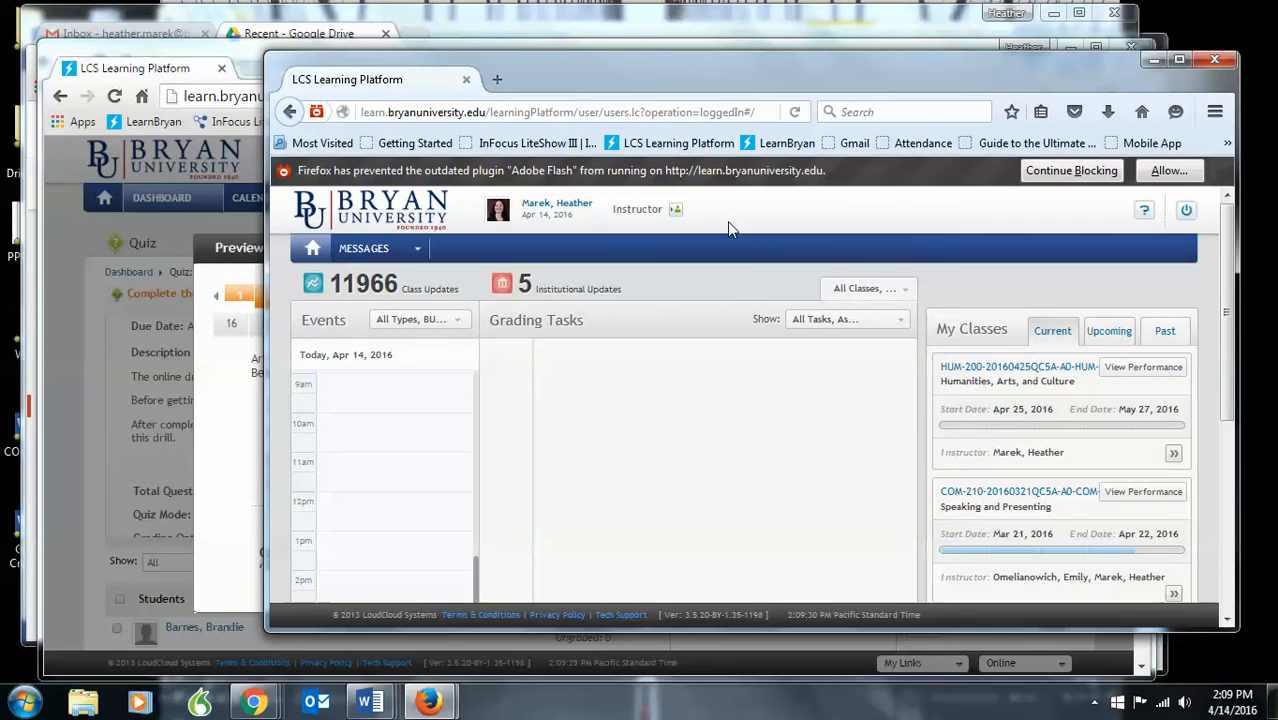
left_click(1049, 371)
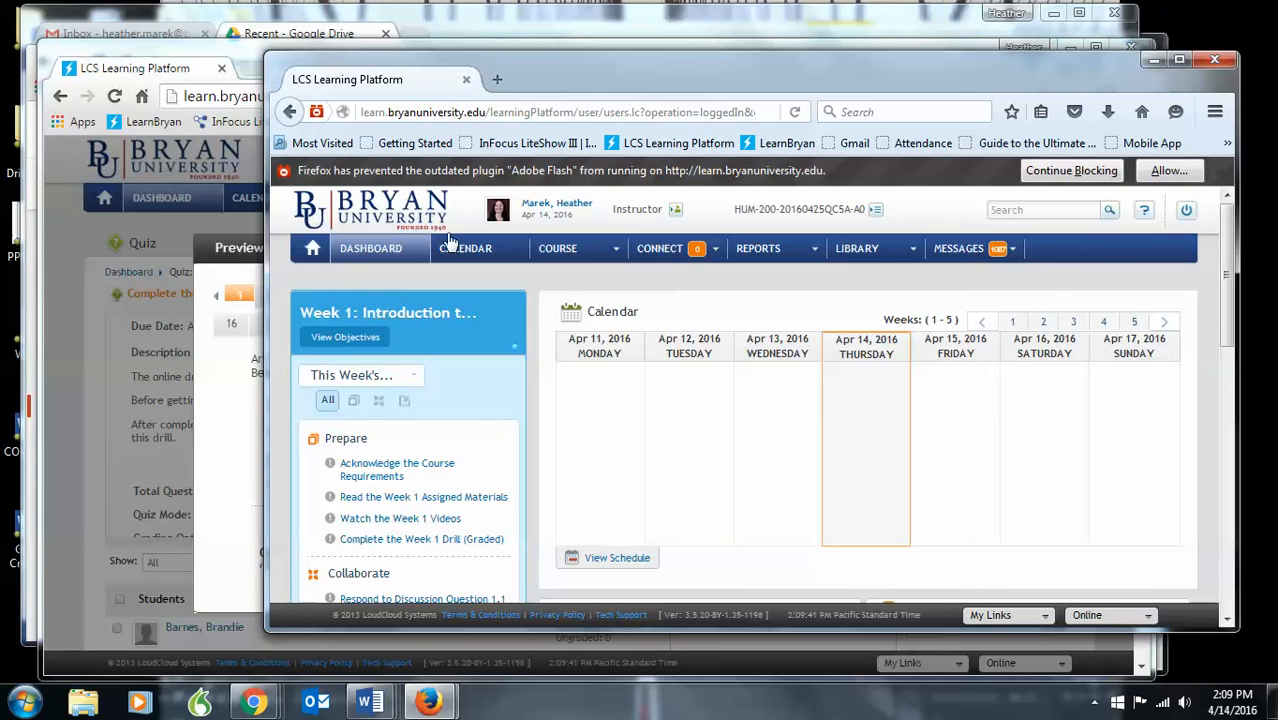
- Open the Week 1 Assigned Materials and launch Ch. 1 of Perceiving the Arts: An Introduction to the Humanities
scroll(506, 373, "down", 1)
scroll(506, 373, "down", 3)
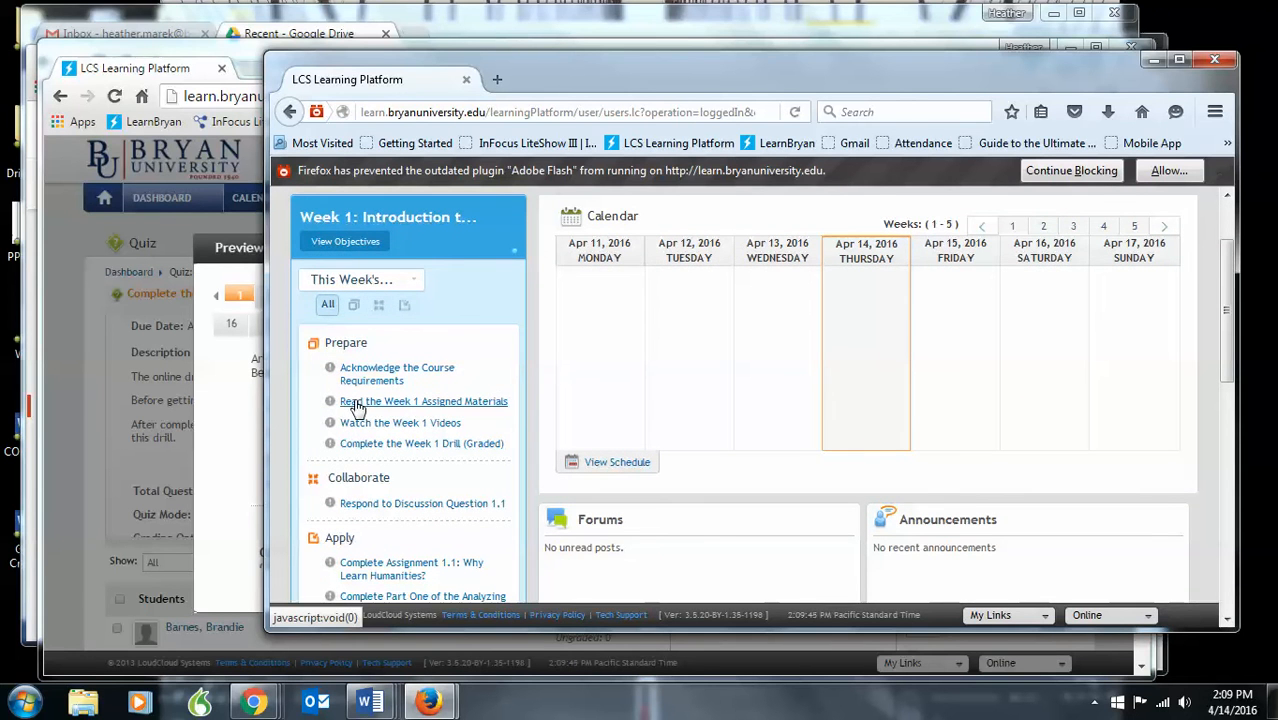
left_click(490, 403)
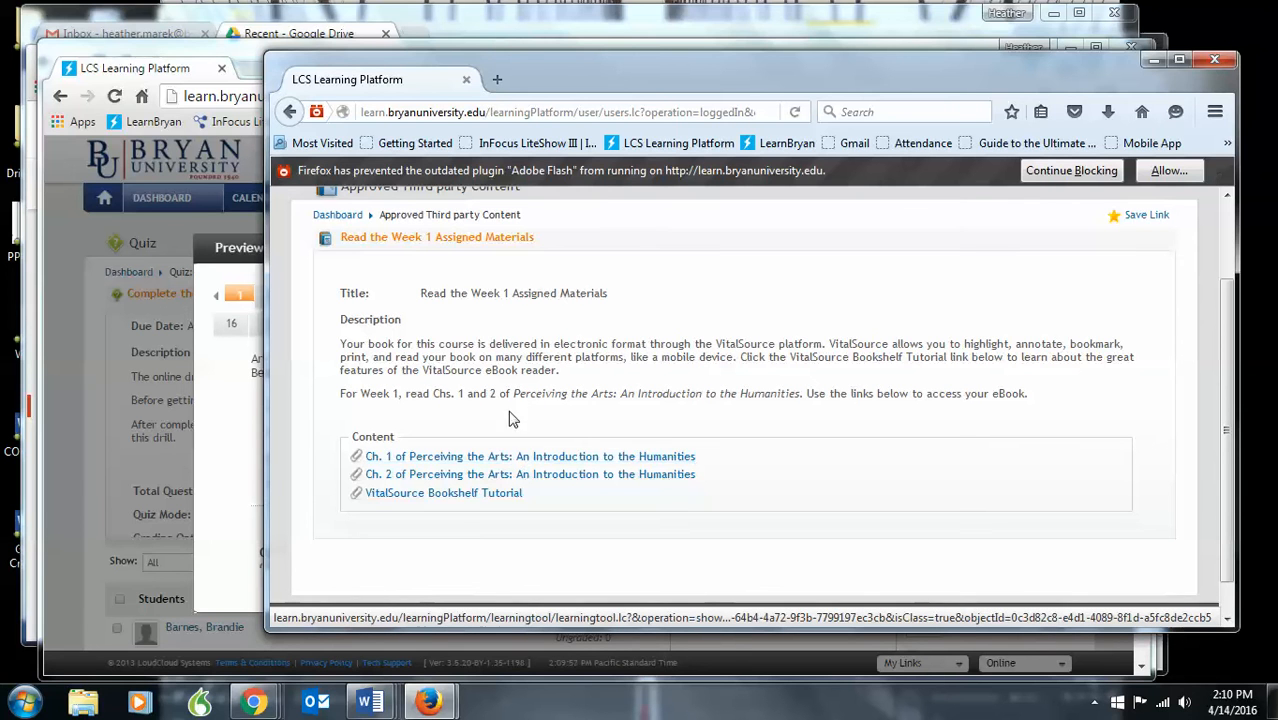
left_click(459, 460)
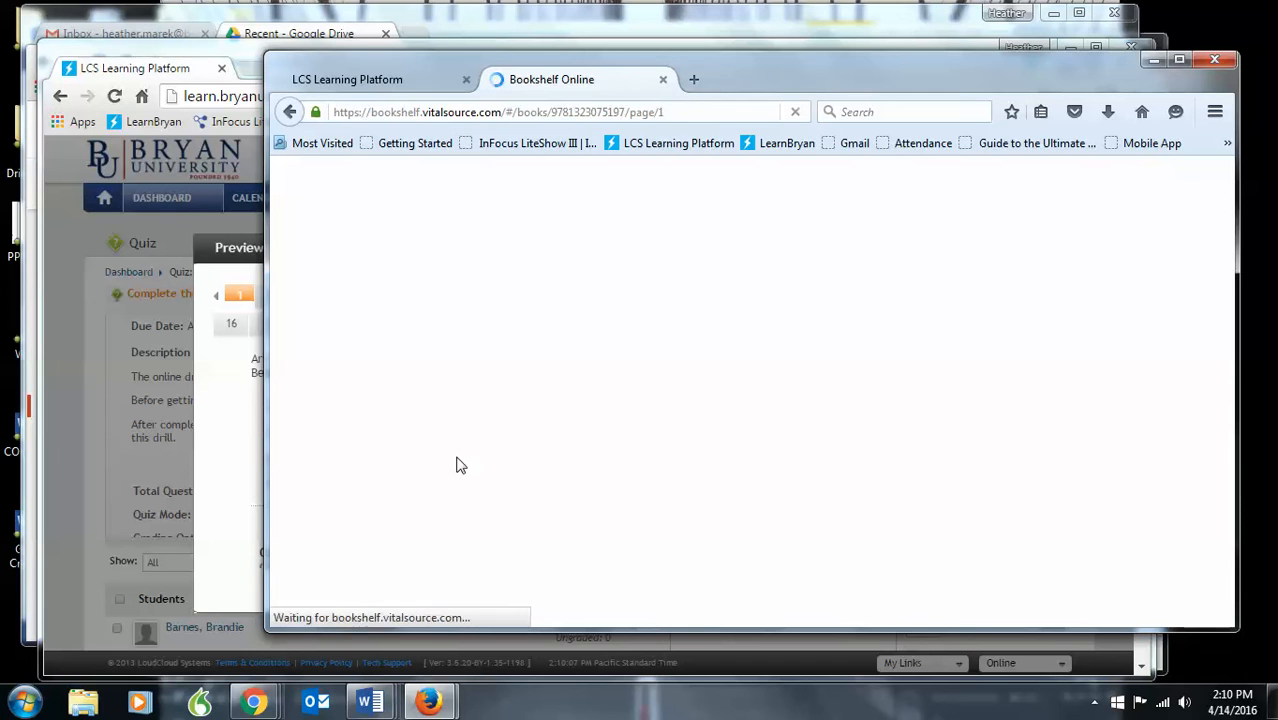
- Move the Firefox window aside to uncover the quiz and dismiss the Bookshelf welcome message over the e-book
left_click_drag(806, 76, 858, 70)
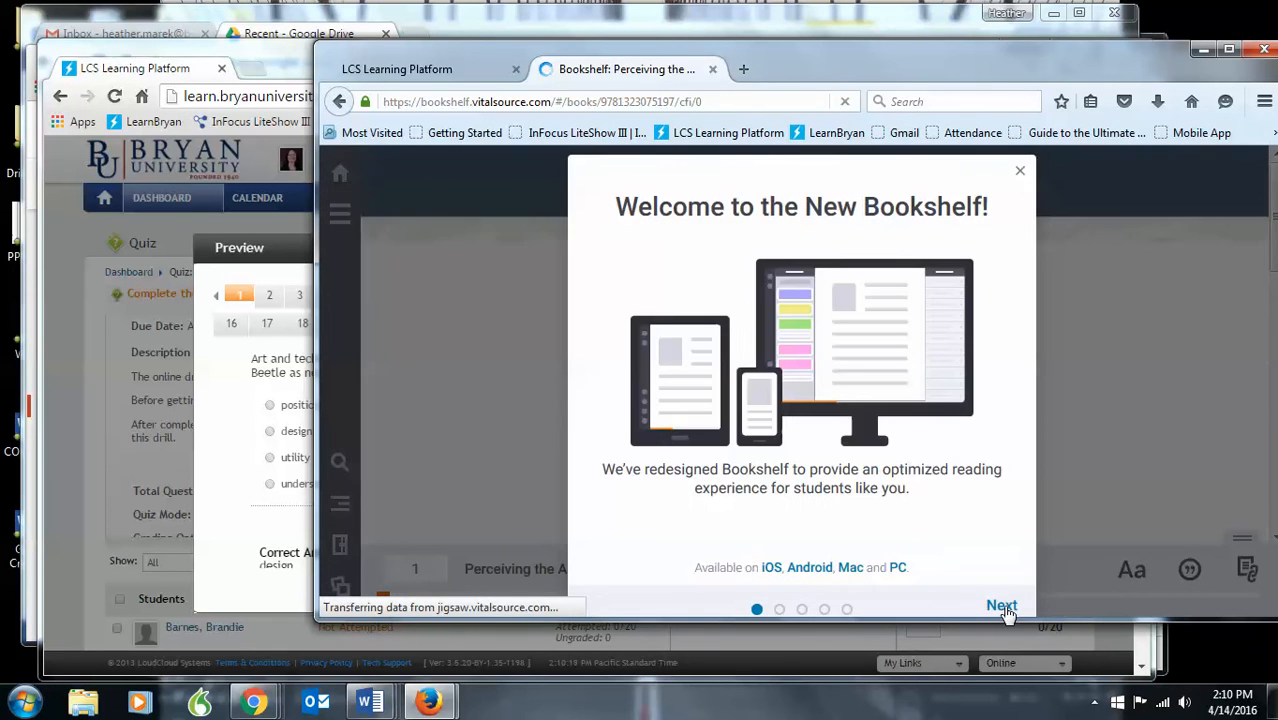
left_click(1020, 171)
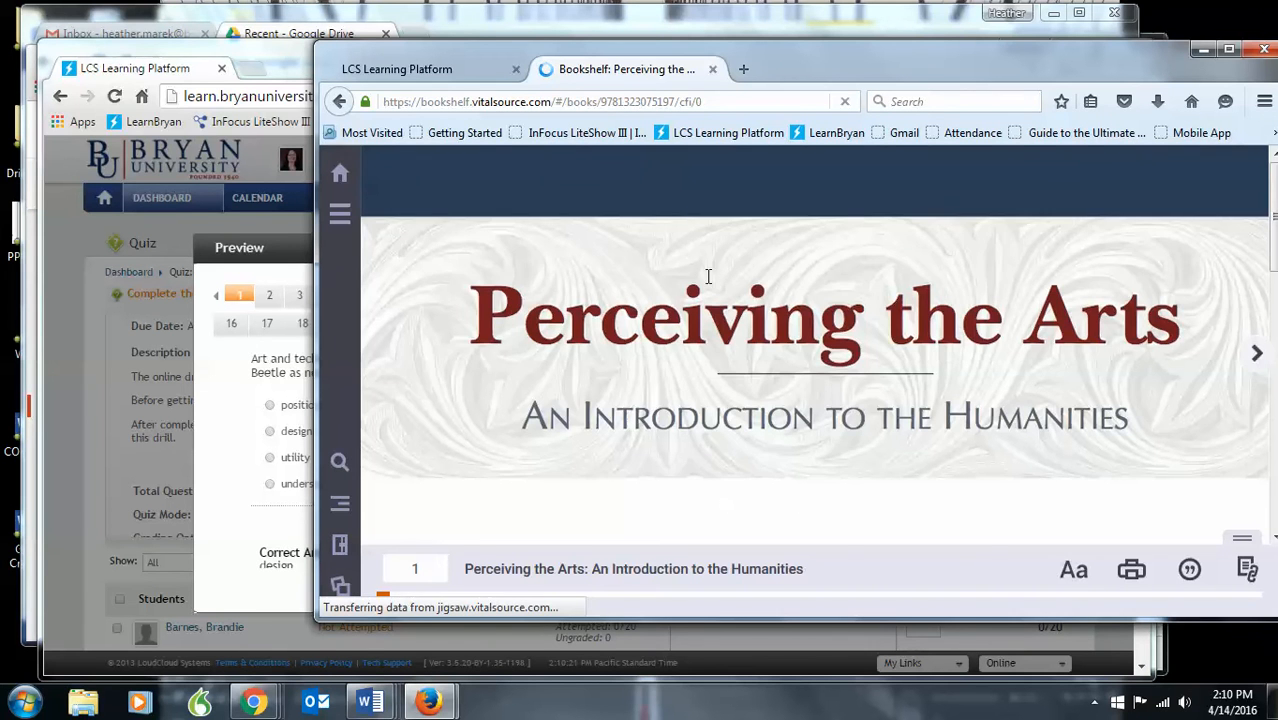
scroll(437, 380, "down", 3)
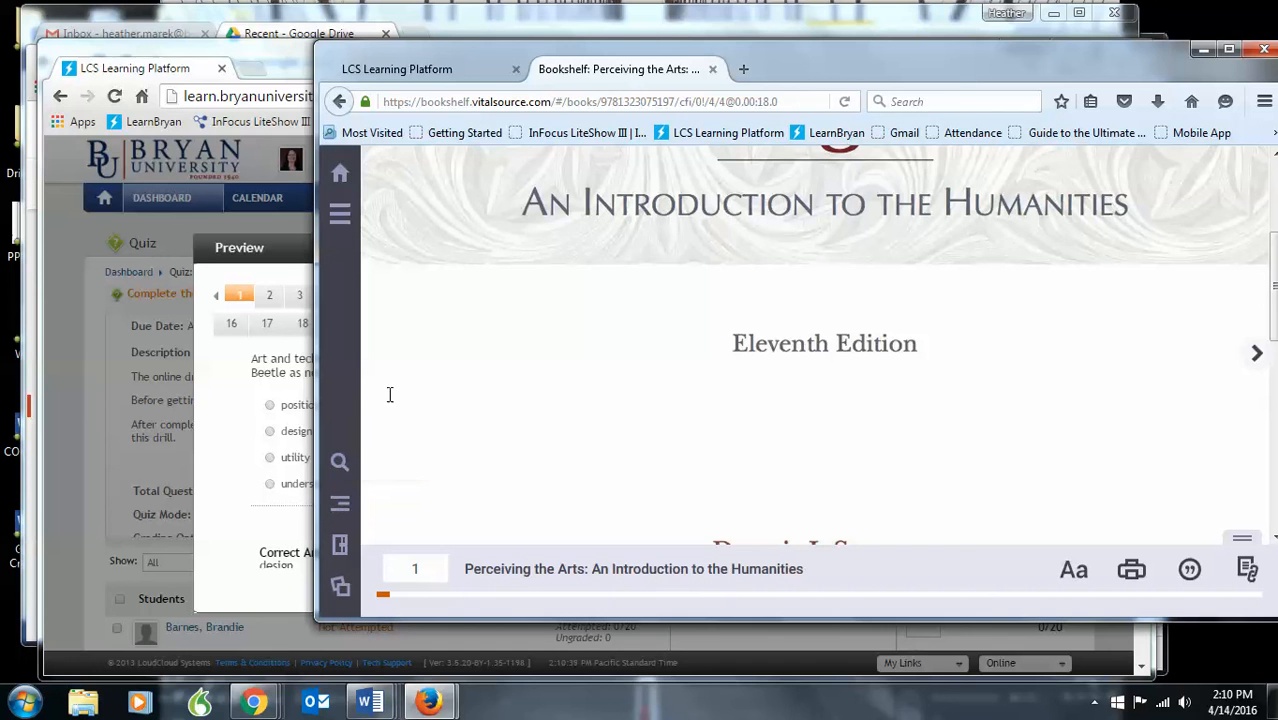
- Search the current e-book for "beetle" and open the first Chapter 1 result to read the Volkswagen passage
left_click(240, 477)
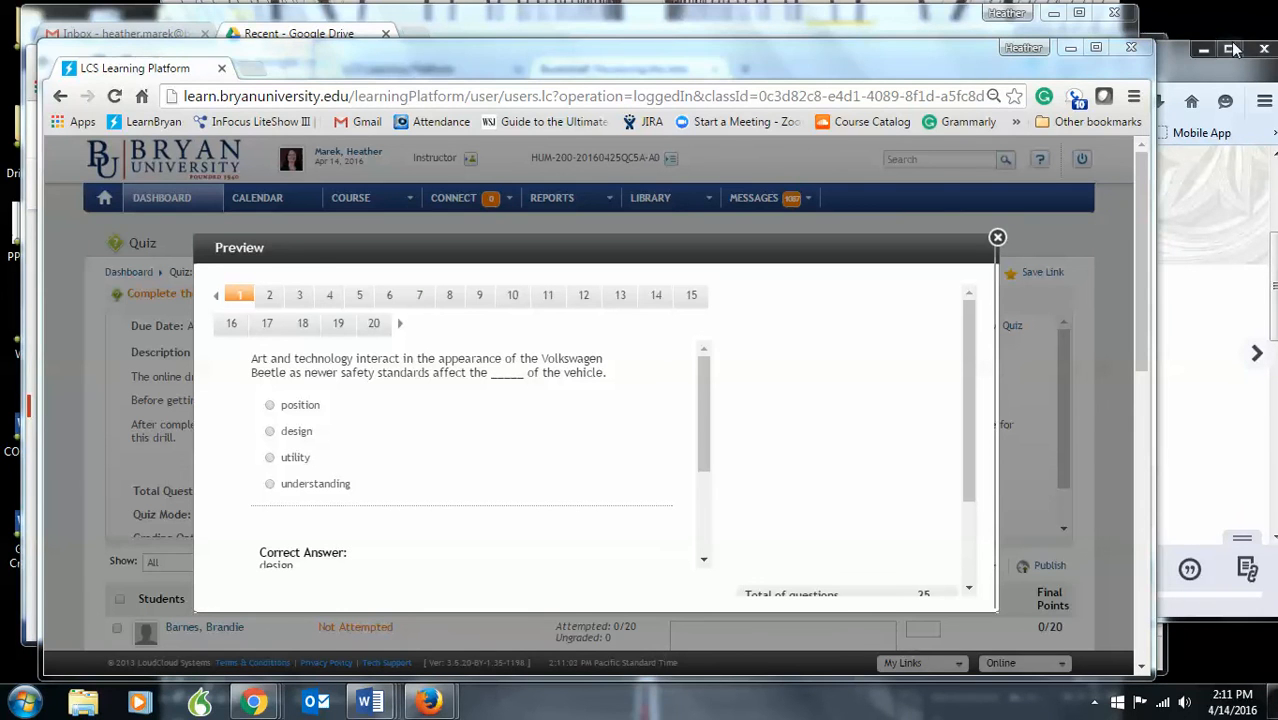
left_click(1186, 76)
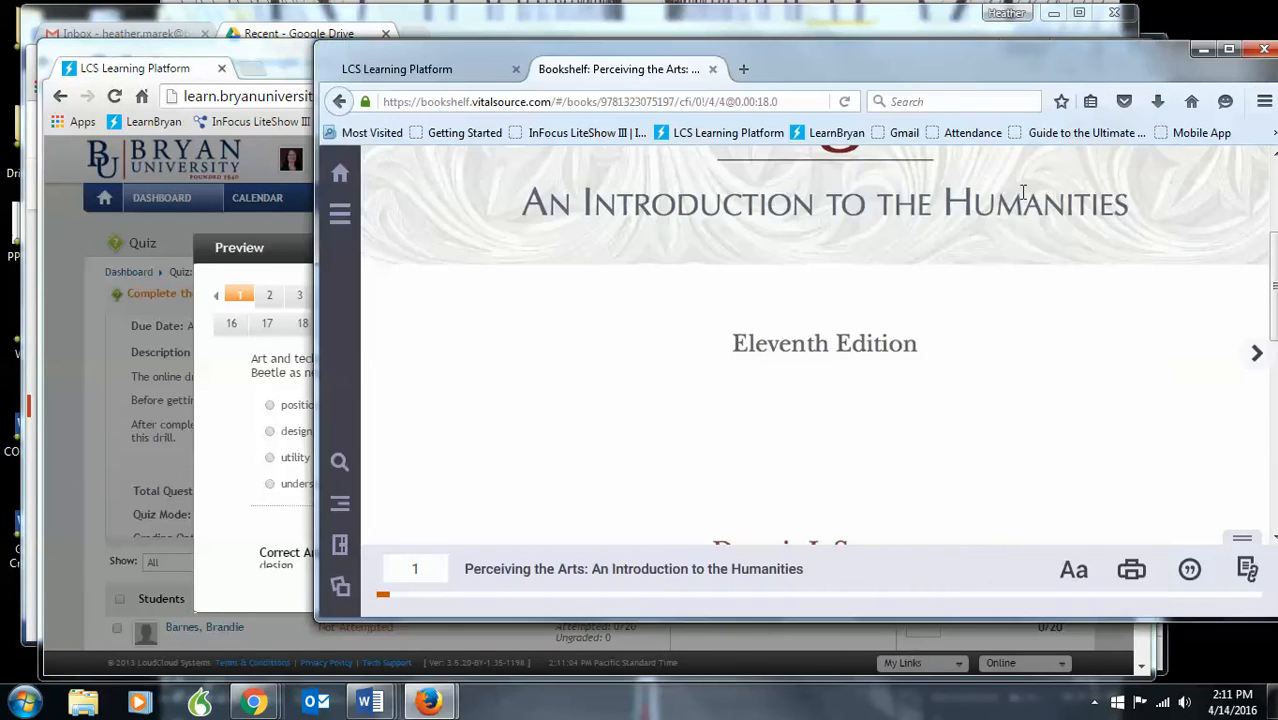
left_click(339, 461)
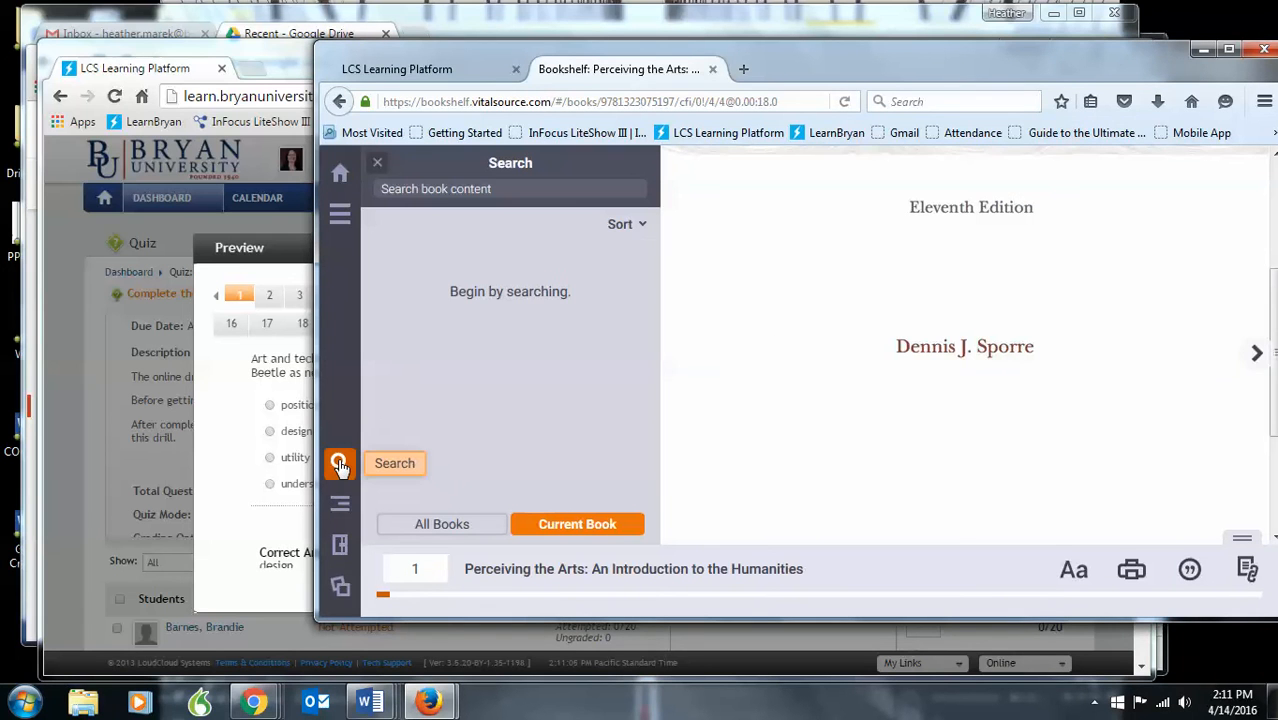
left_click(469, 192)
type("b")
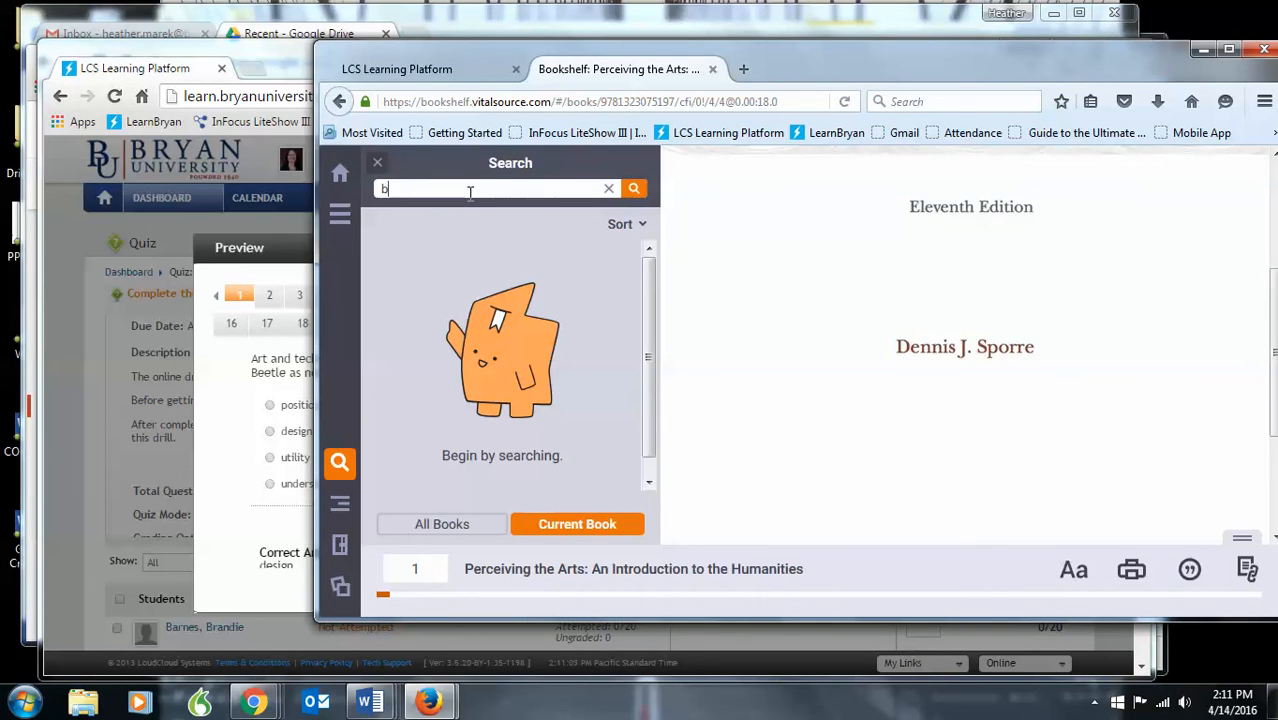
key("Return")
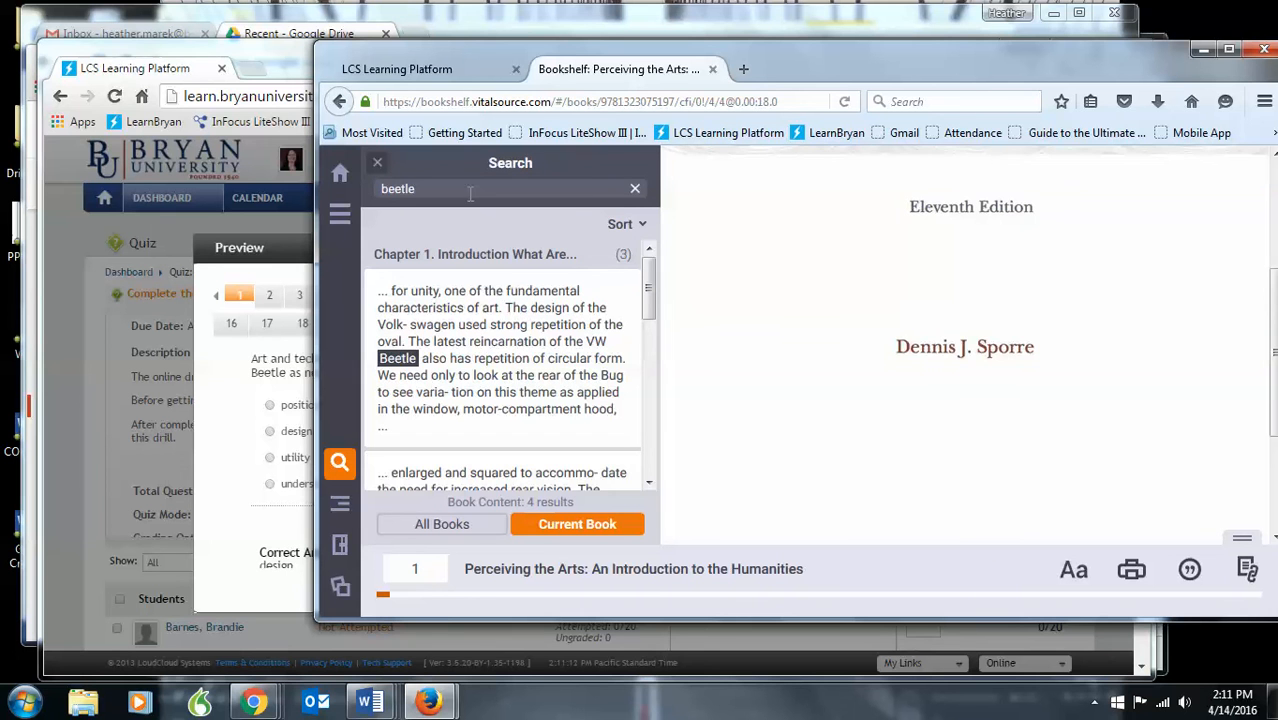
left_click(418, 360)
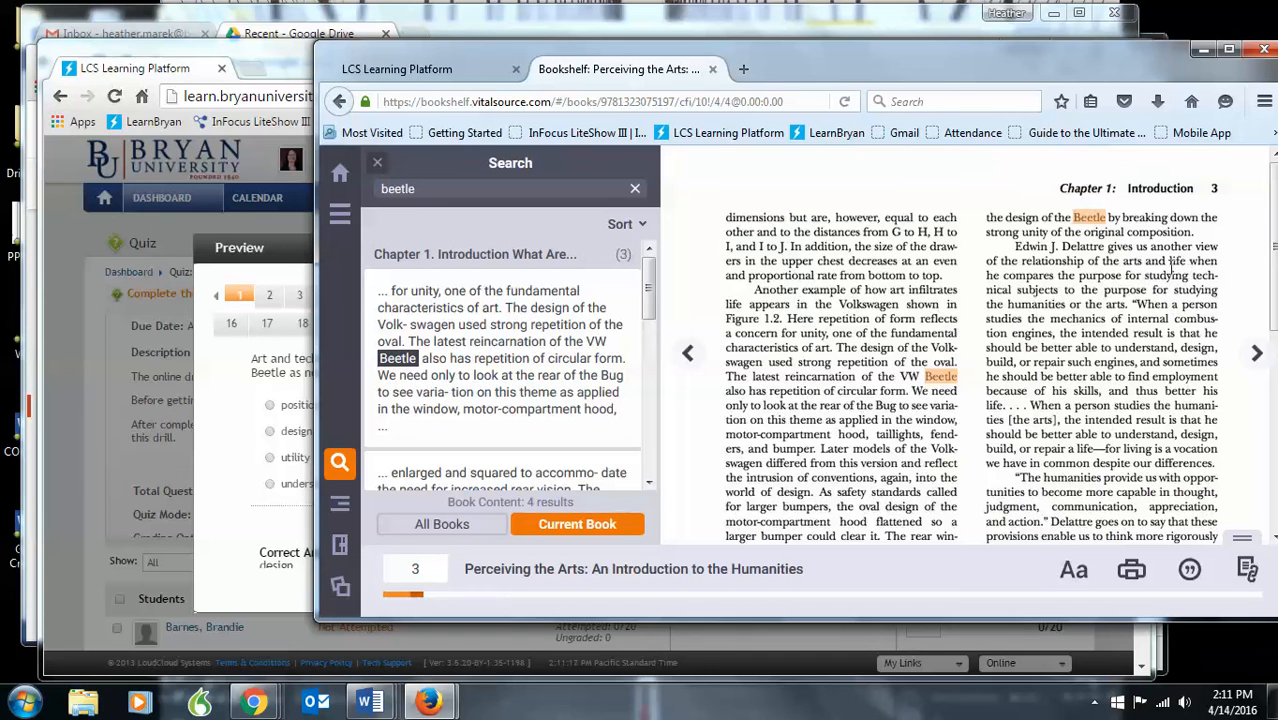
scroll(1077, 300, "down", 3)
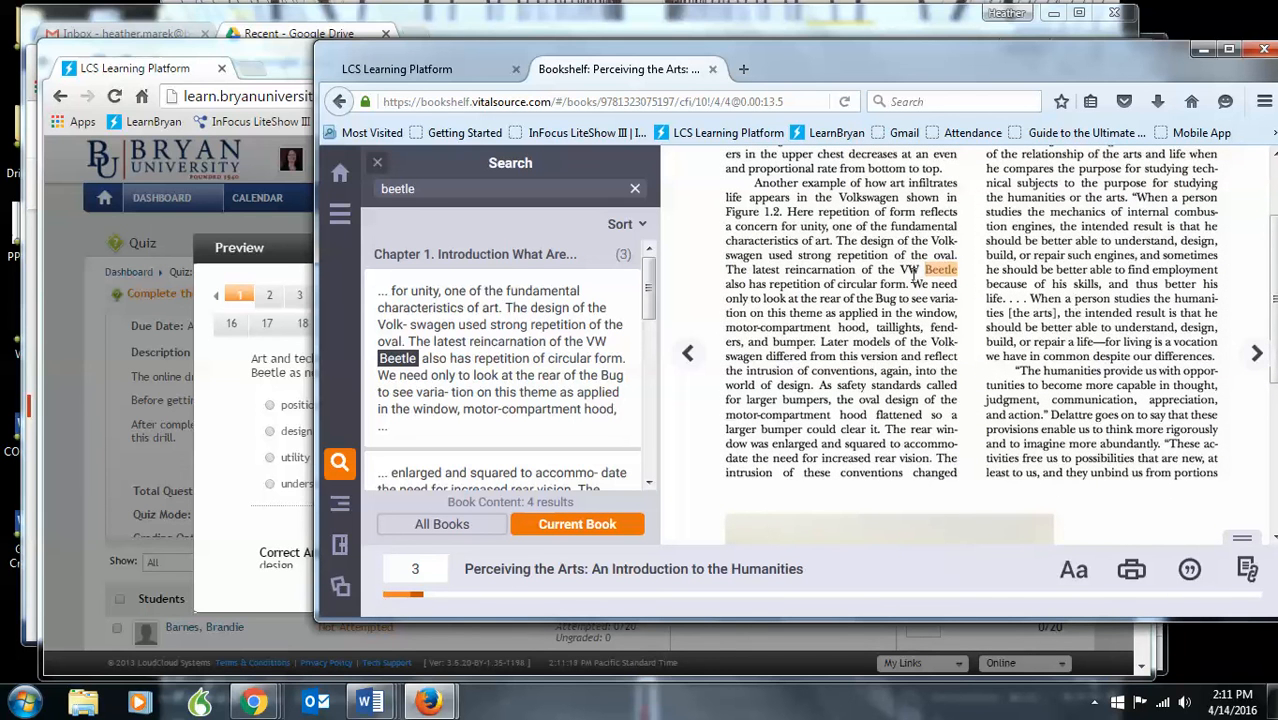
left_click_drag(838, 238, 884, 242)
- Return to the quiz preview in Chrome and answer question 1 about the Volkswagen Beetle with "design"
left_click(225, 424)
left_click(270, 433)
scroll(727, 533, "down", 2)
scroll(388, 496, "up", 3)
scroll(533, 505, "down", 3)
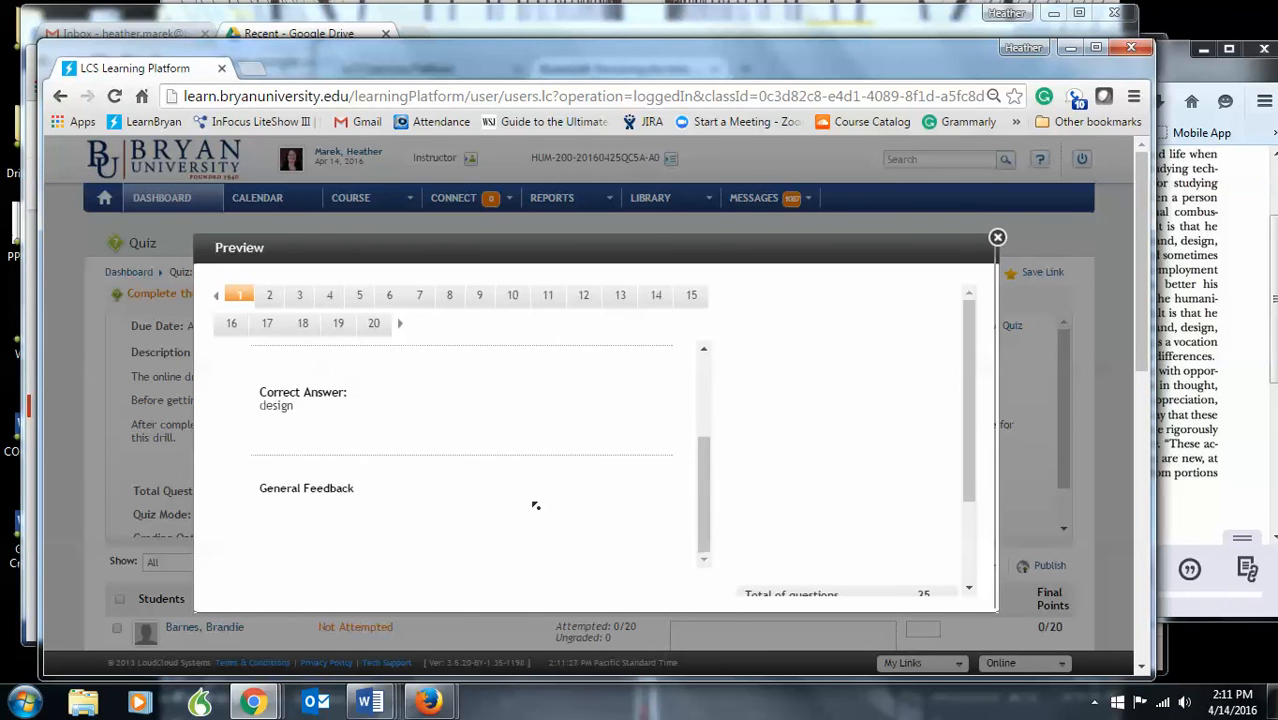
scroll(536, 523, "up", 3)
scroll(551, 559, "down", 1)
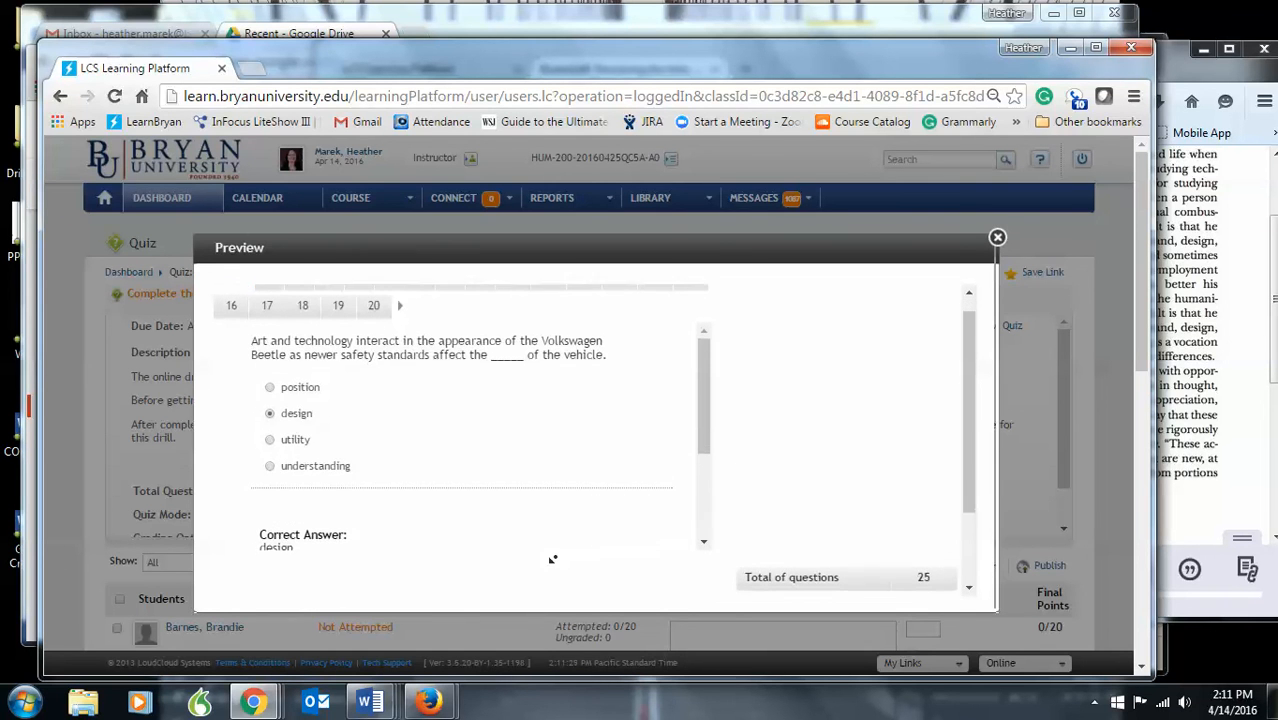
- Save the answer to question 1 and advance to question 2, then close the quiz preview
scroll(551, 559, "down", 2)
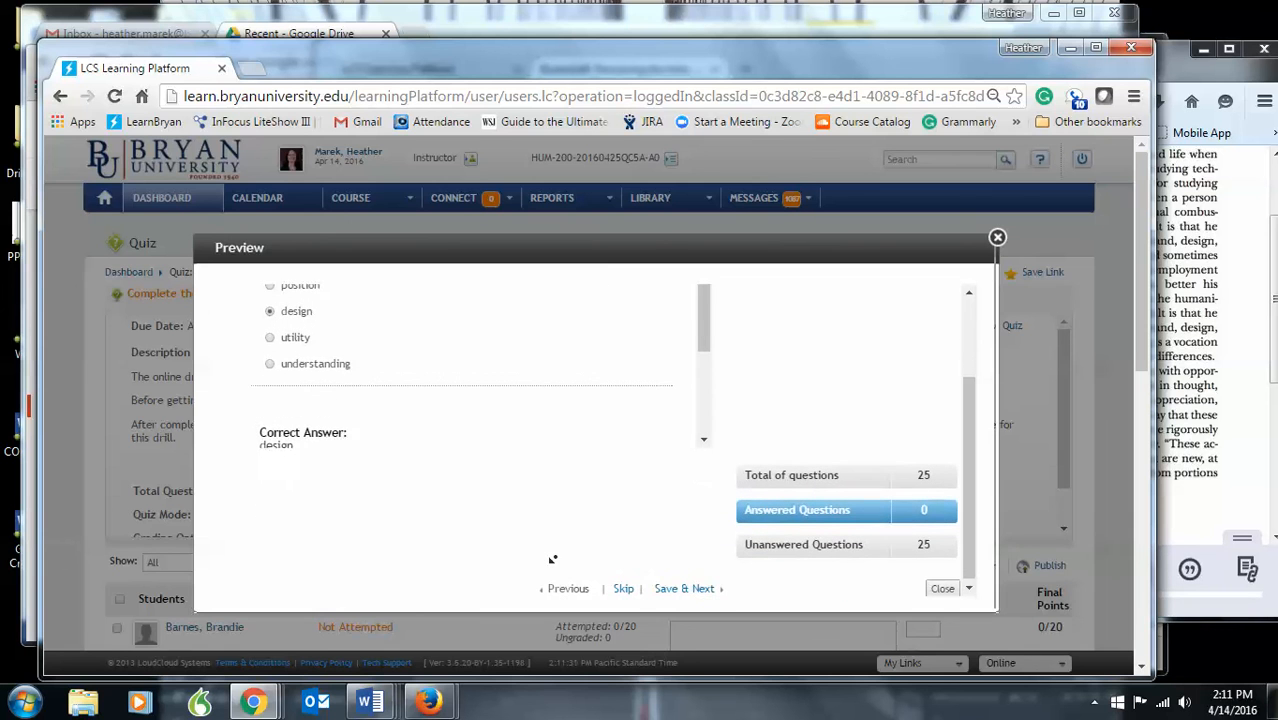
scroll(551, 559, "down", 4)
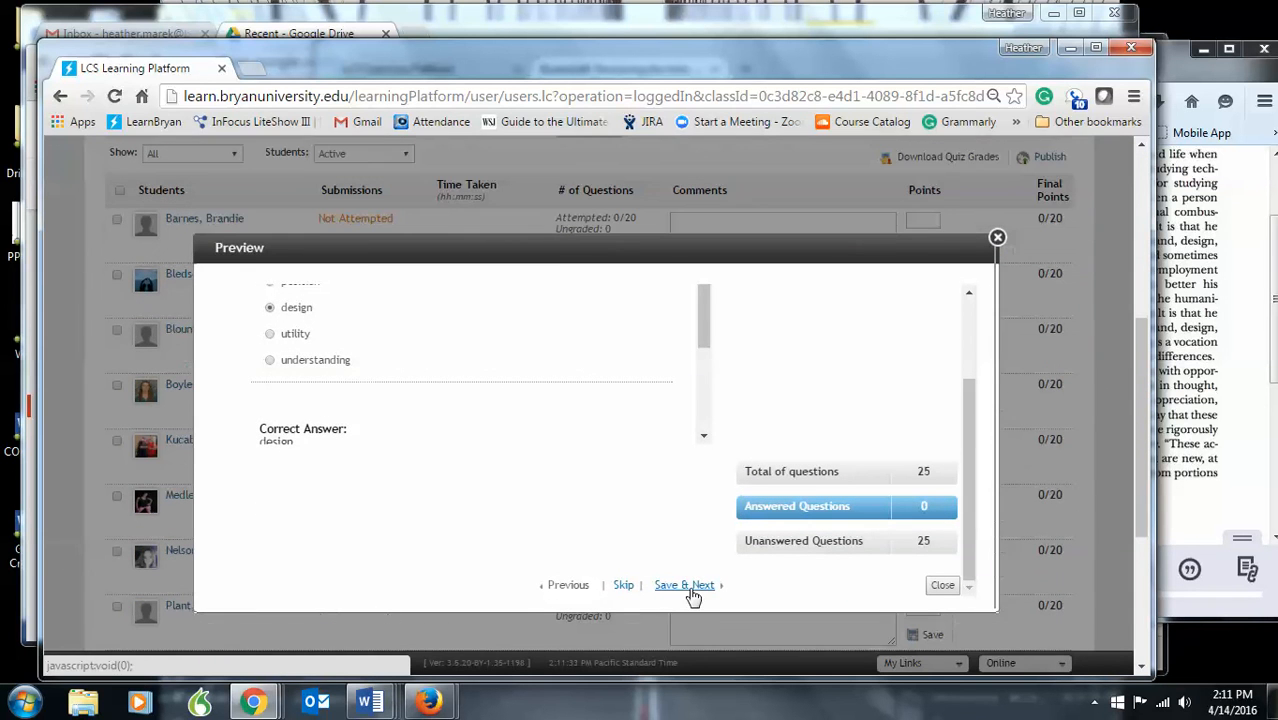
left_click(686, 586)
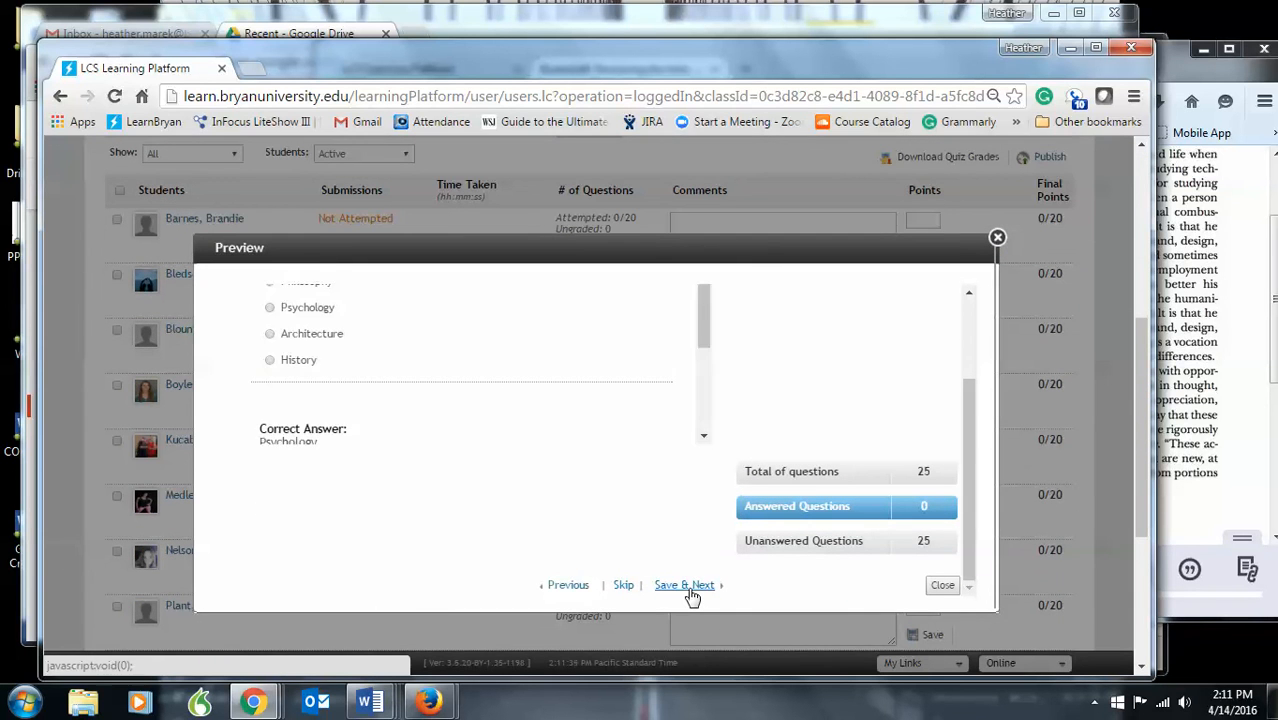
scroll(515, 502, "up", 2)
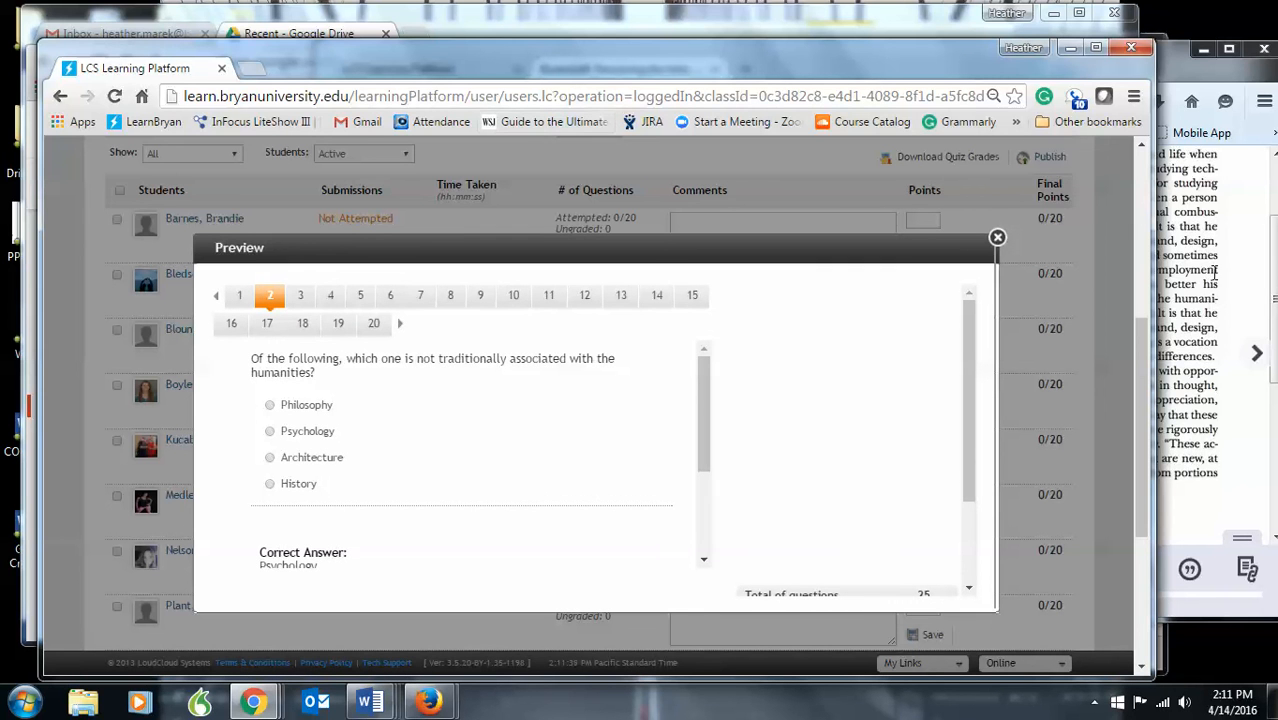
left_click(997, 237)
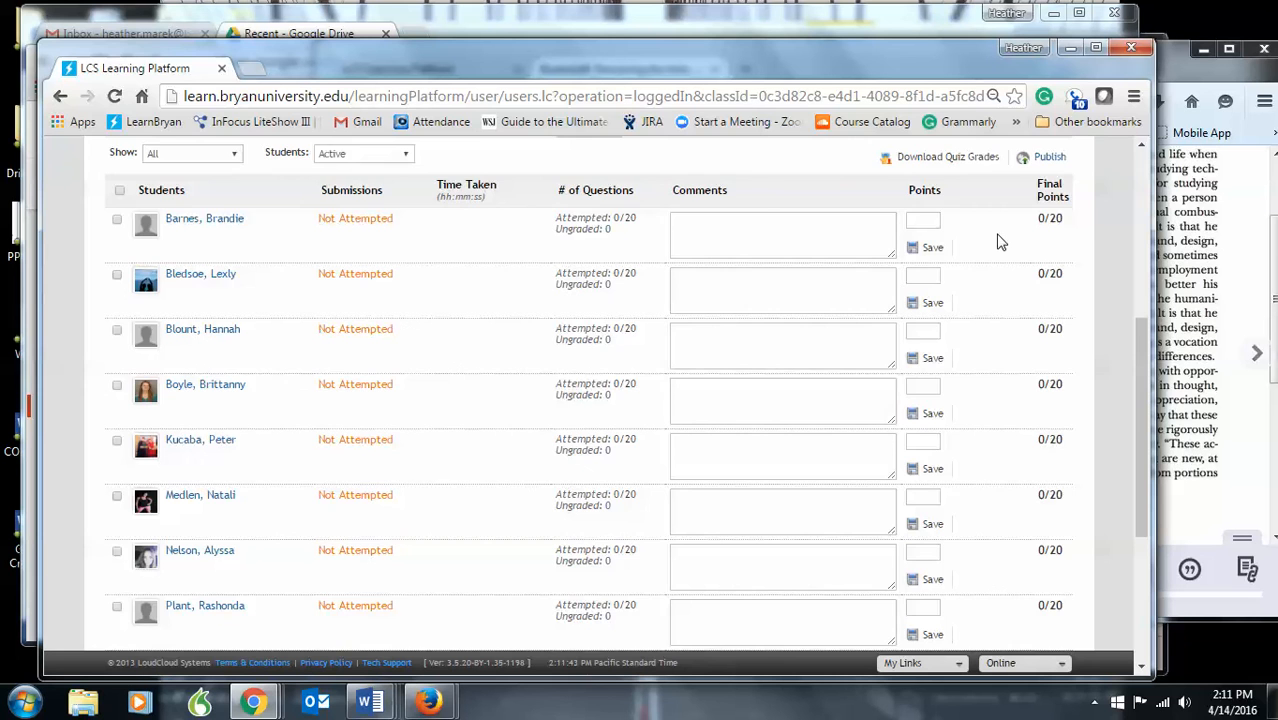
scroll(280, 420, "up", 5)
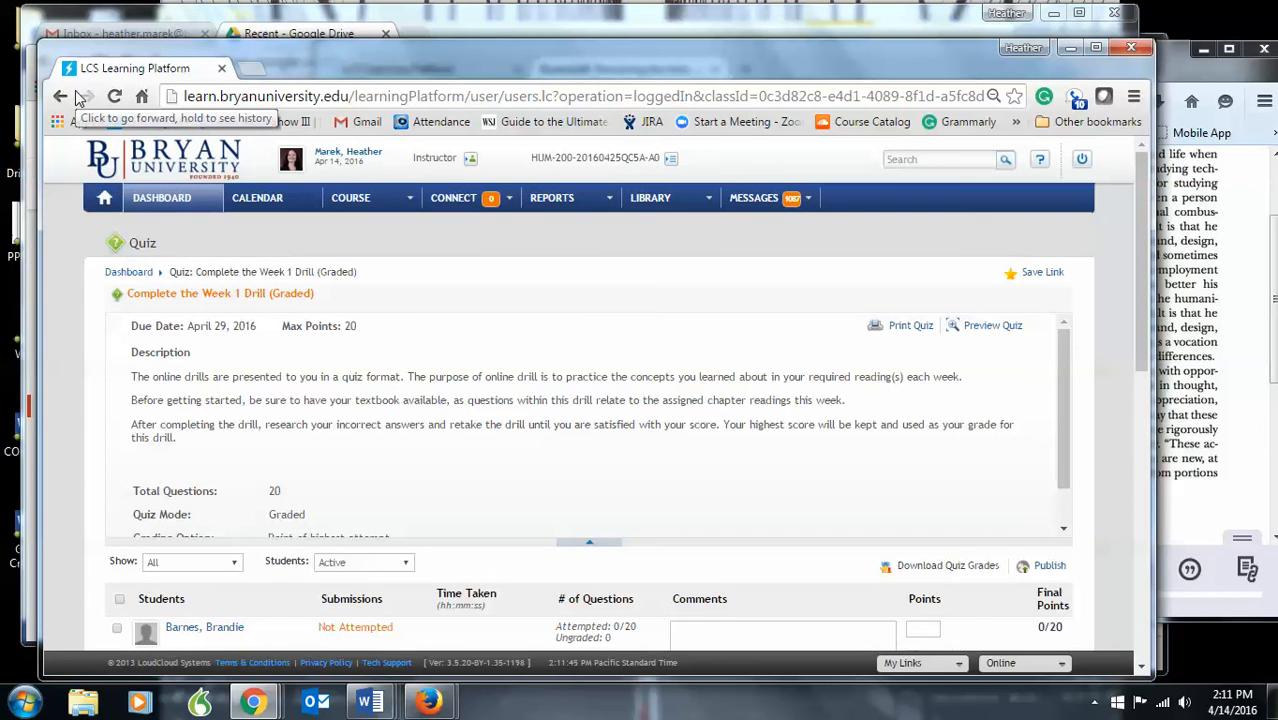